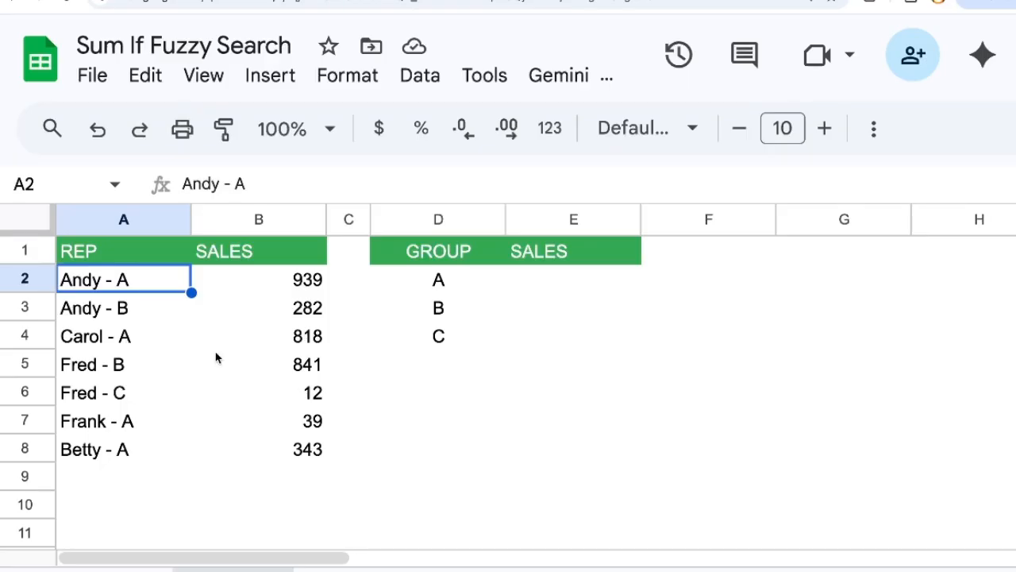
{"action": "left_click_drag", "start_coordinate": [122, 281], "coordinate": [124, 434]}
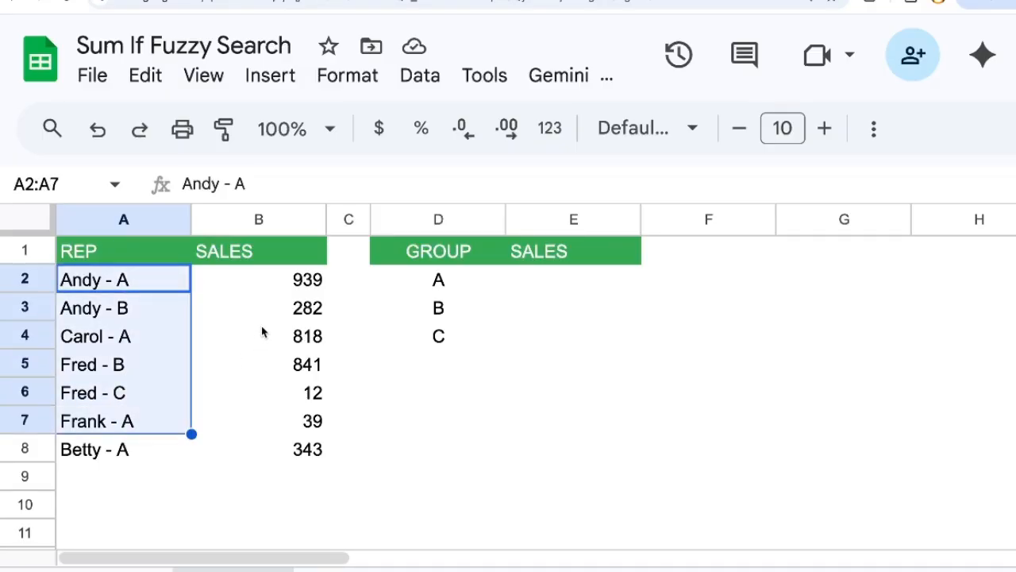
{"action": "left_click", "coordinate": [258, 286]}
{"action": "left_click_drag", "start_coordinate": [258, 286], "coordinate": [261, 437]}
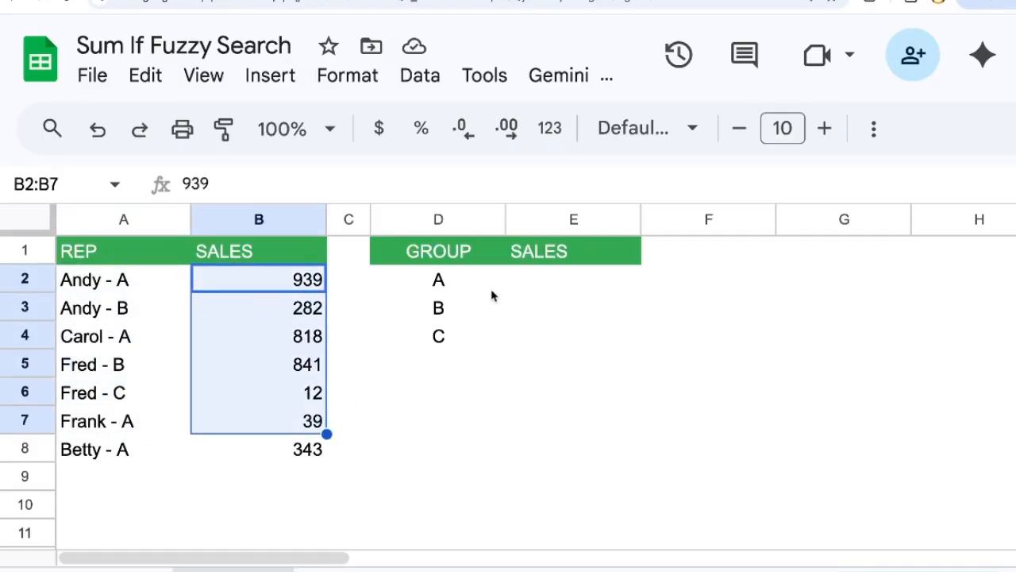
Step: Start a SUMIFS formula in cell E2 for group A's sales
{"action": "left_click", "coordinate": [597, 289]}
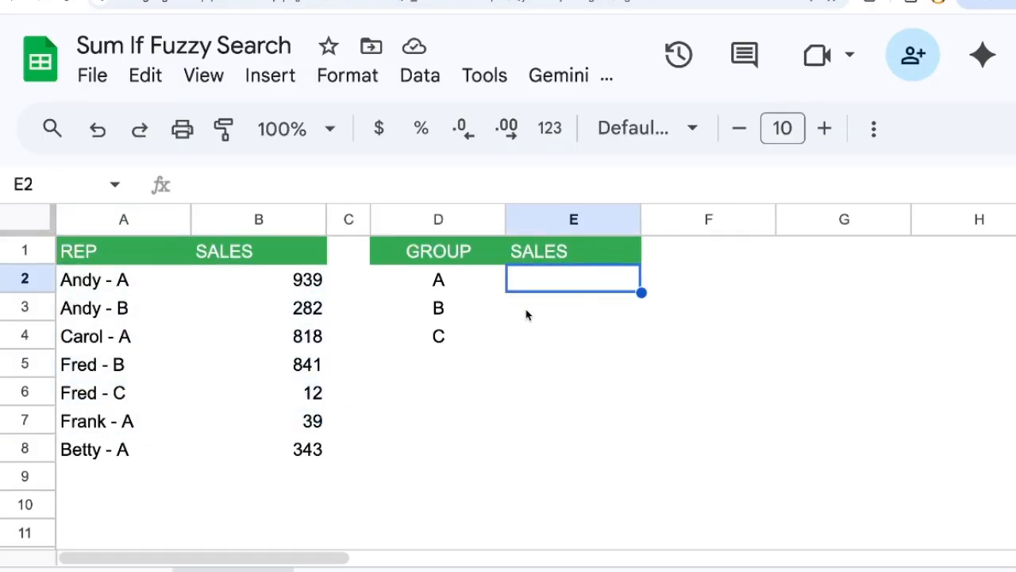
{"action": "type", "text": "=SUMIFS"}
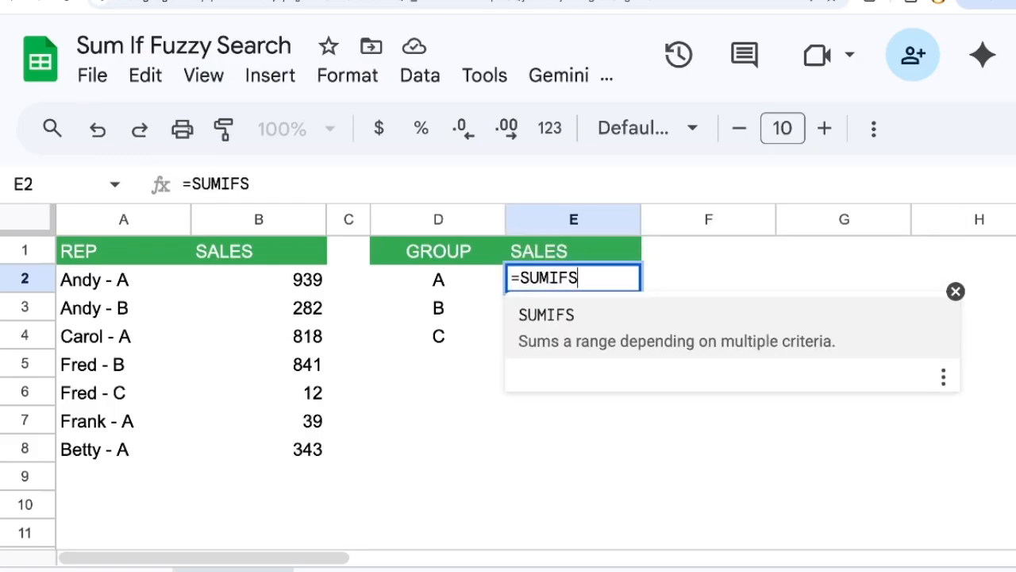
{"action": "type", "text": "("}
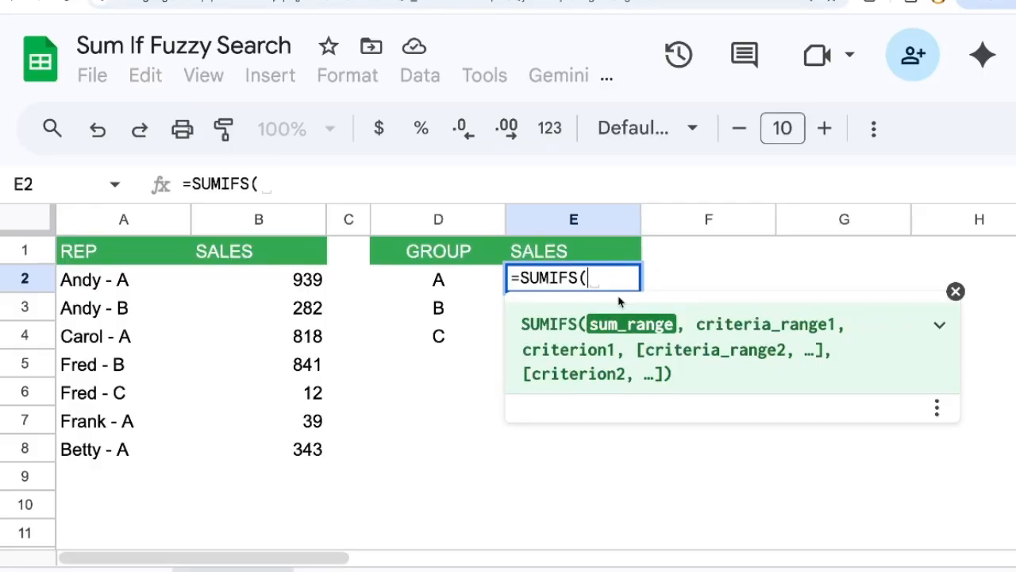
{"action": "key", "text": "BackSpace"}
{"action": "key", "text": "BackSpace"}
{"action": "type", "text": "("}
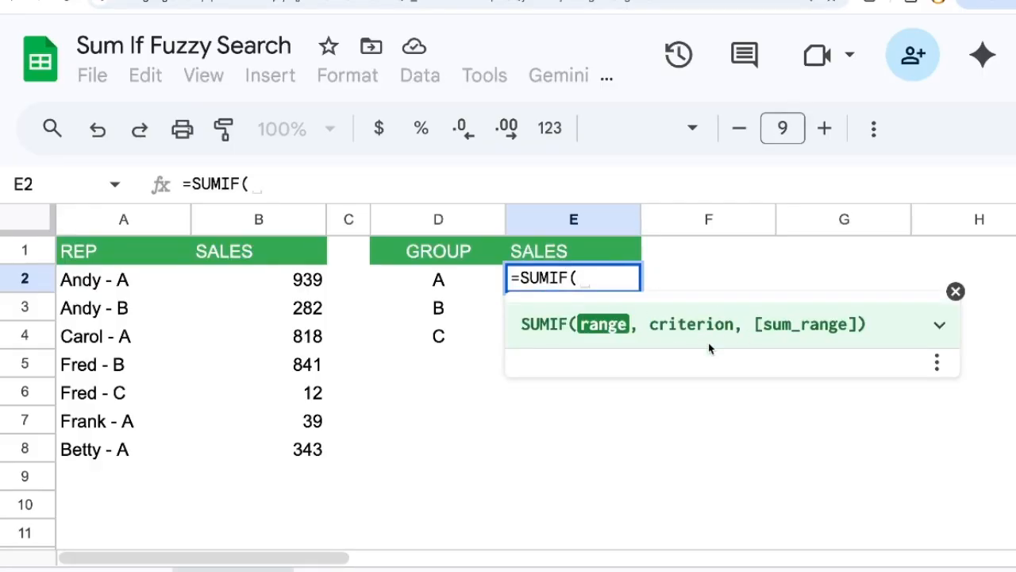
{"action": "key", "text": "BackSpace"}
{"action": "key", "text": "BackSpace"}
{"action": "type", "text": "FS("}
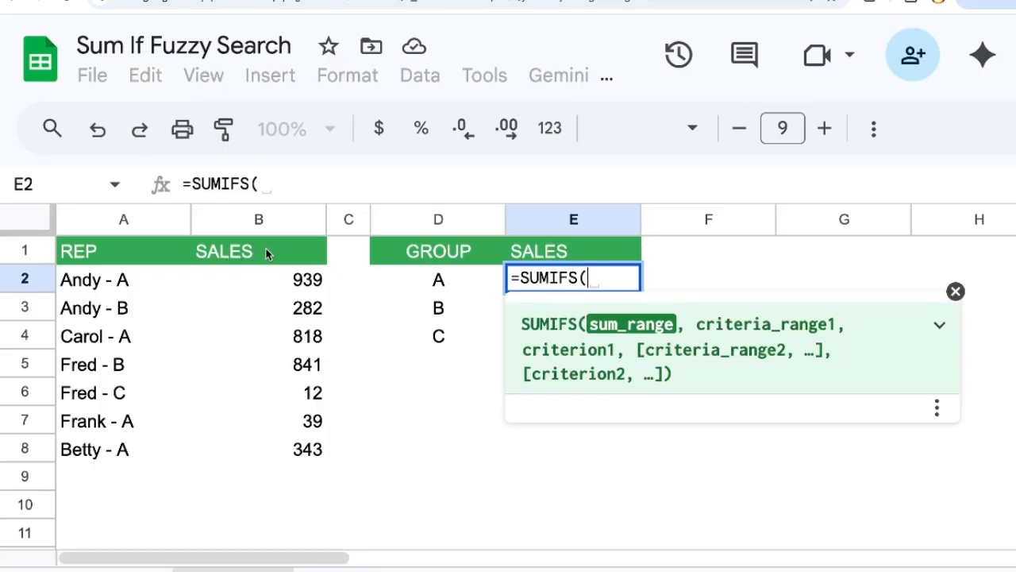
Step: Complete E2's SUMIFS formula with column B as the sum range, column A as the criteria range and "- A" as the criterion
{"action": "left_click", "coordinate": [266, 219]}
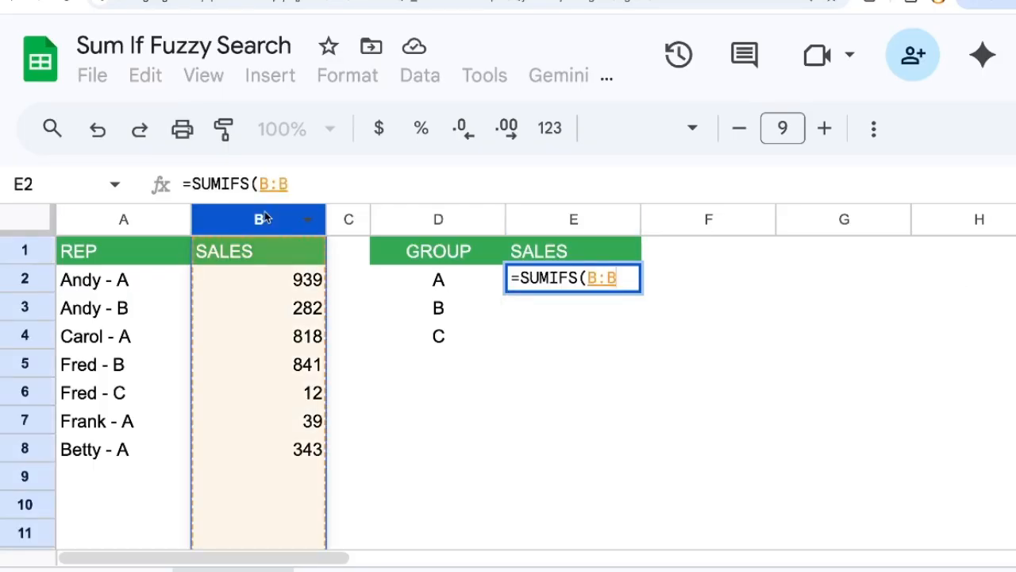
{"action": "type", "text": ","}
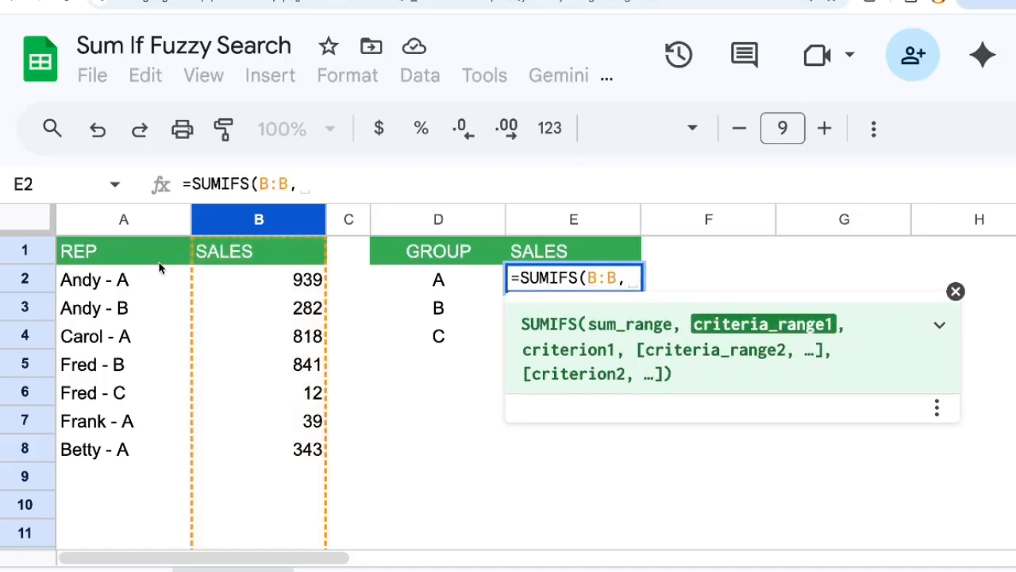
{"action": "left_click", "coordinate": [143, 219]}
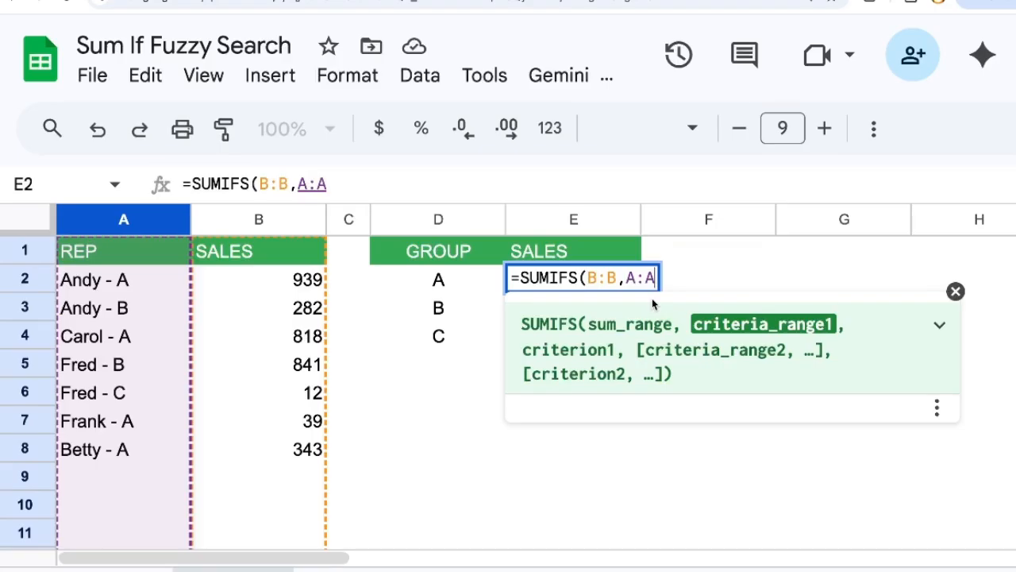
{"action": "type", "text": ",\""}
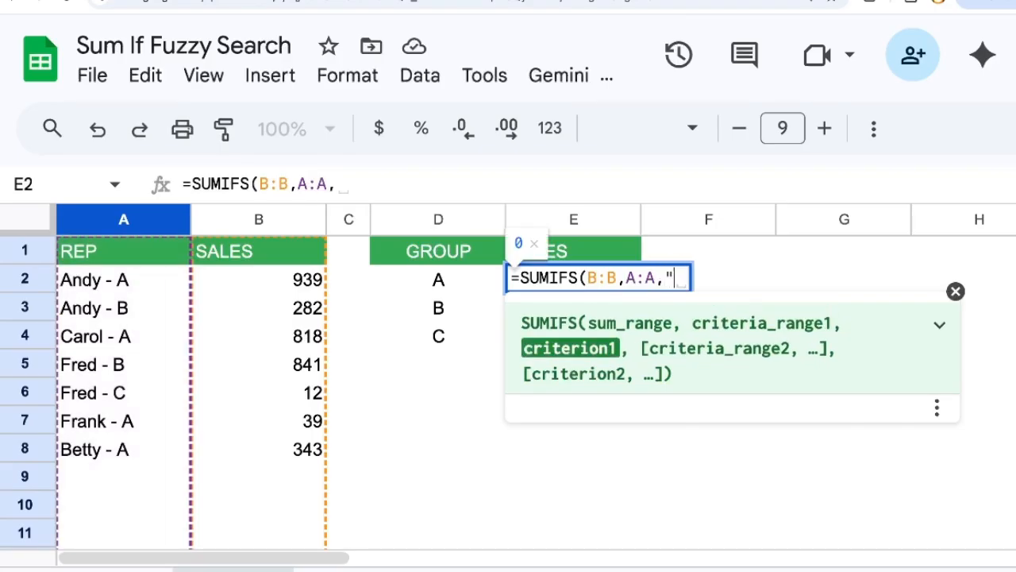
{"action": "type", "text": "- A\""}
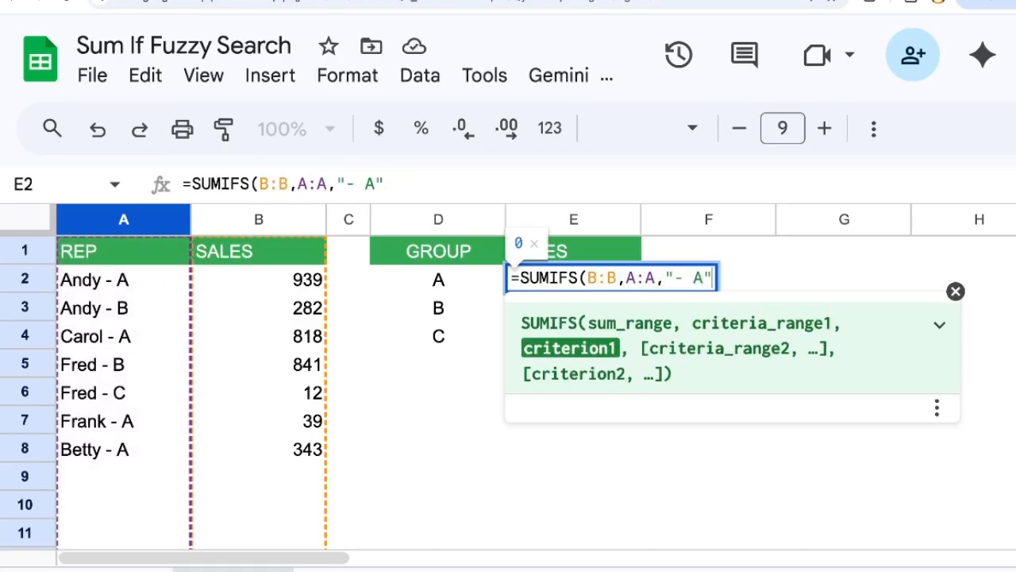
{"action": "type", "text": ")"}
{"action": "key", "text": "Return"}
Step: Add a * wildcard at the start of the criterion in E2's formula so it reads "*- A"
{"action": "left_click", "coordinate": [592, 291]}
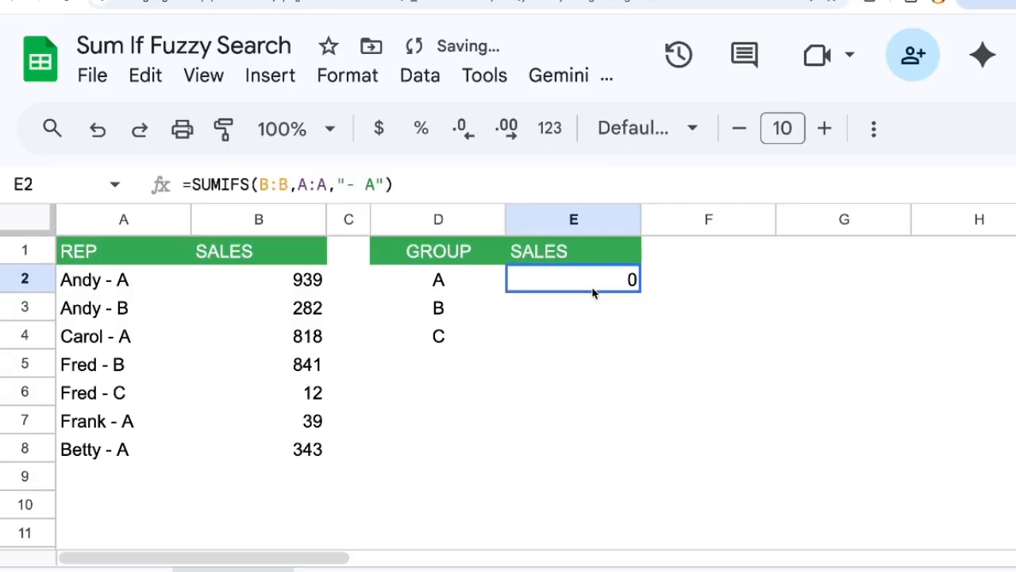
{"action": "double_click", "coordinate": [576, 282]}
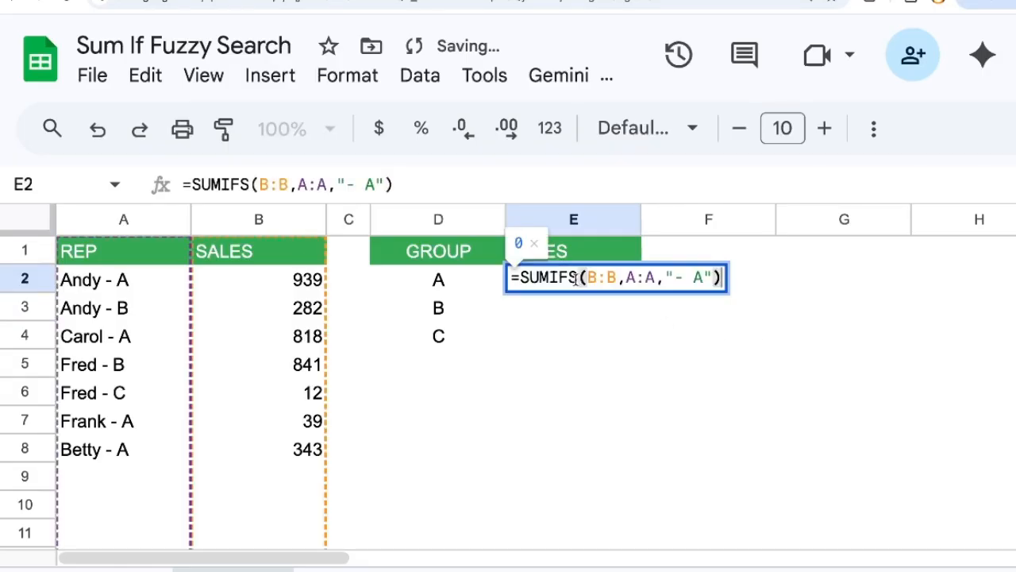
{"action": "left_click", "coordinate": [671, 276]}
{"action": "type", "text": "*"}
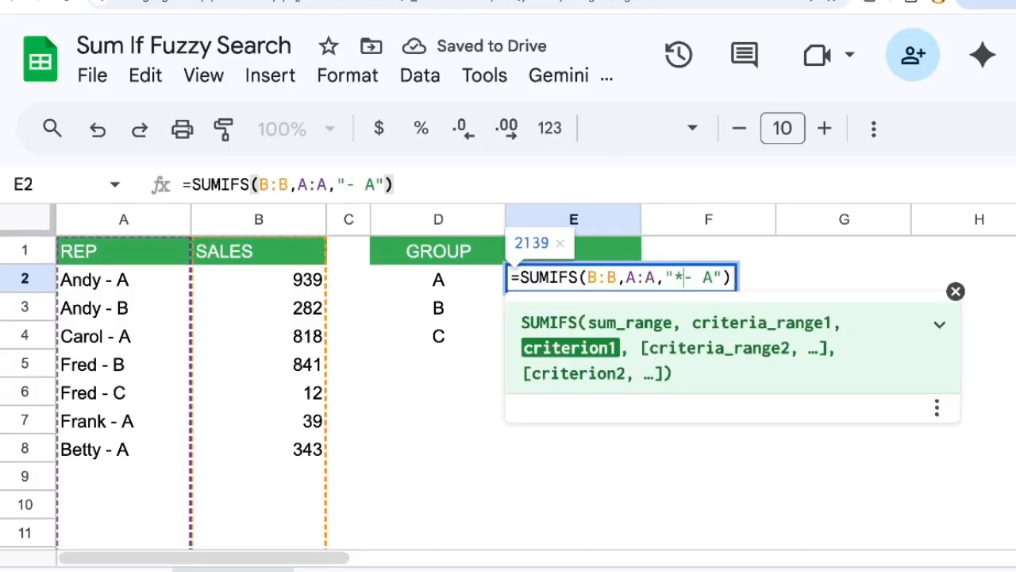
{"action": "left_click_drag", "start_coordinate": [672, 277], "coordinate": [680, 275]}
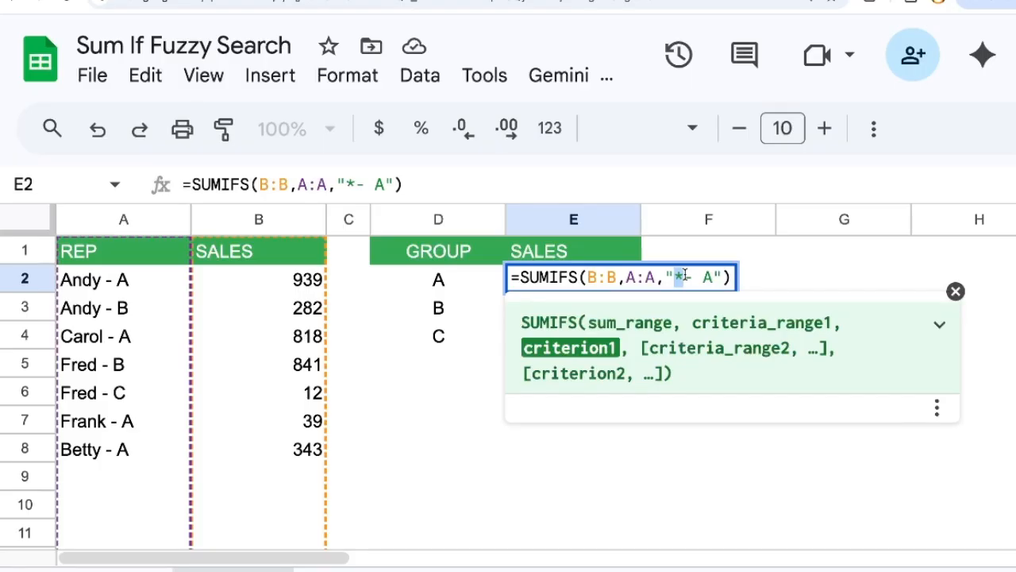
{"action": "key", "text": "End"}
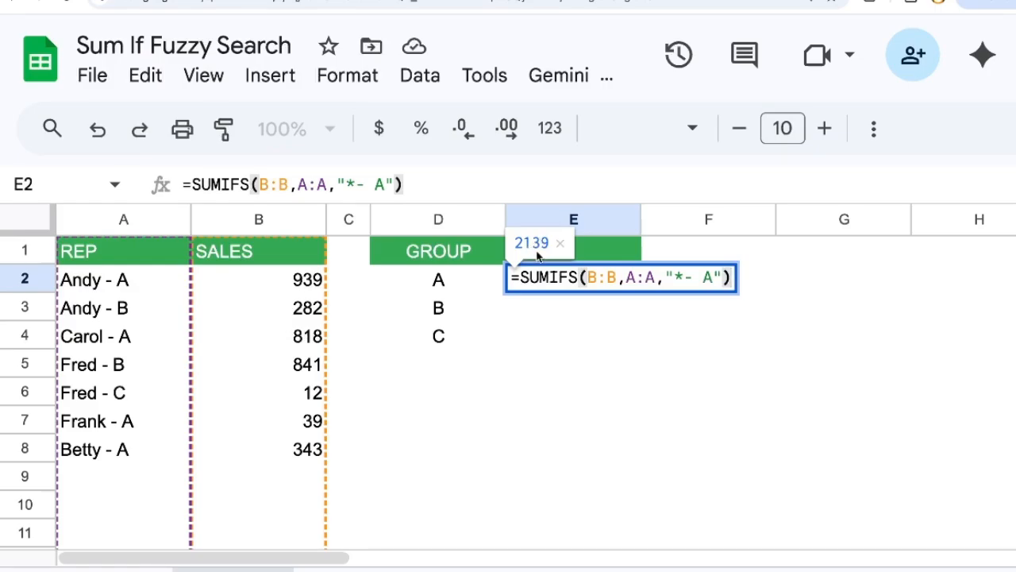
{"action": "key", "text": "Return"}
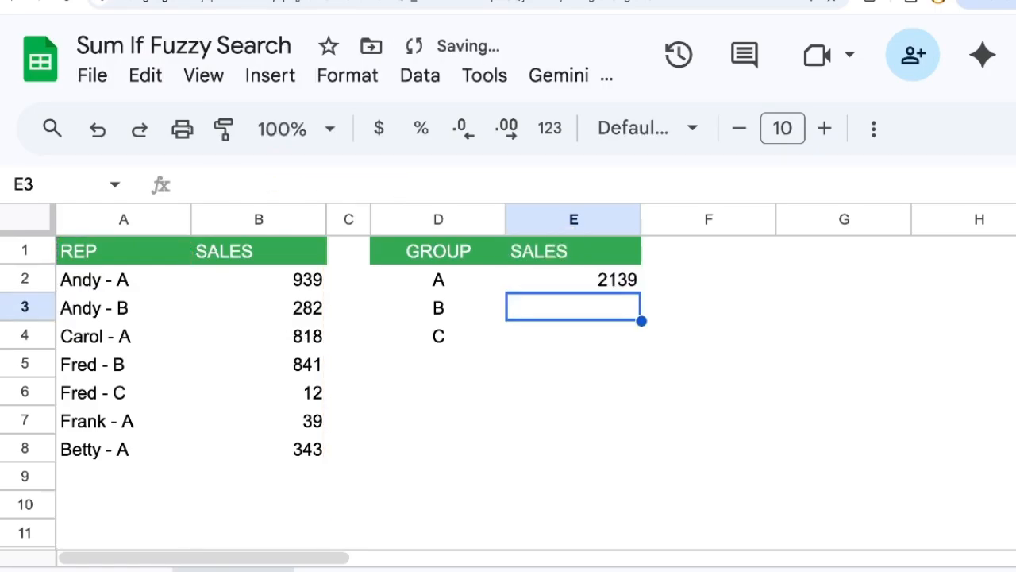
Step: Copy E2's formula into E3 and set the copy's criterion to "*- B"
{"action": "key", "text": "Up"}
{"action": "key", "text": "ctrl+c"}
{"action": "left_click", "coordinate": [572, 304]}
{"action": "key", "text": "ctrl+v"}
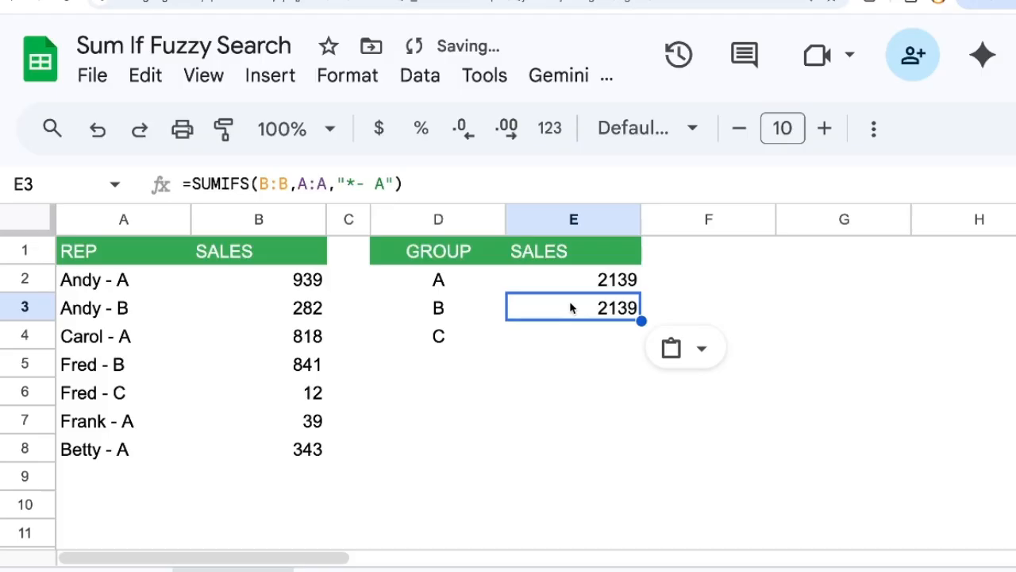
{"action": "double_click", "coordinate": [605, 315]}
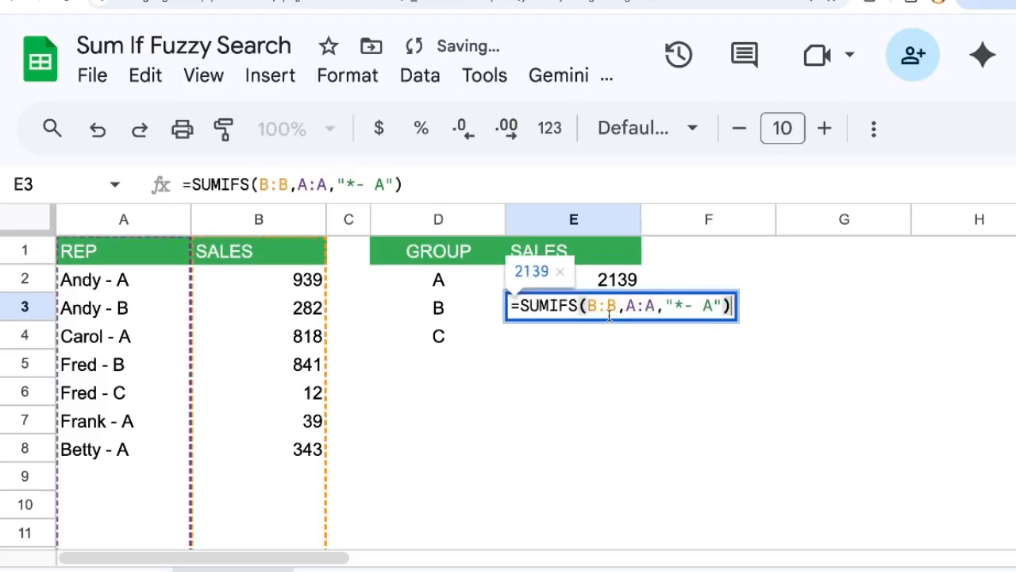
{"action": "double_click", "coordinate": [707, 306]}
{"action": "type", "text": "B"}
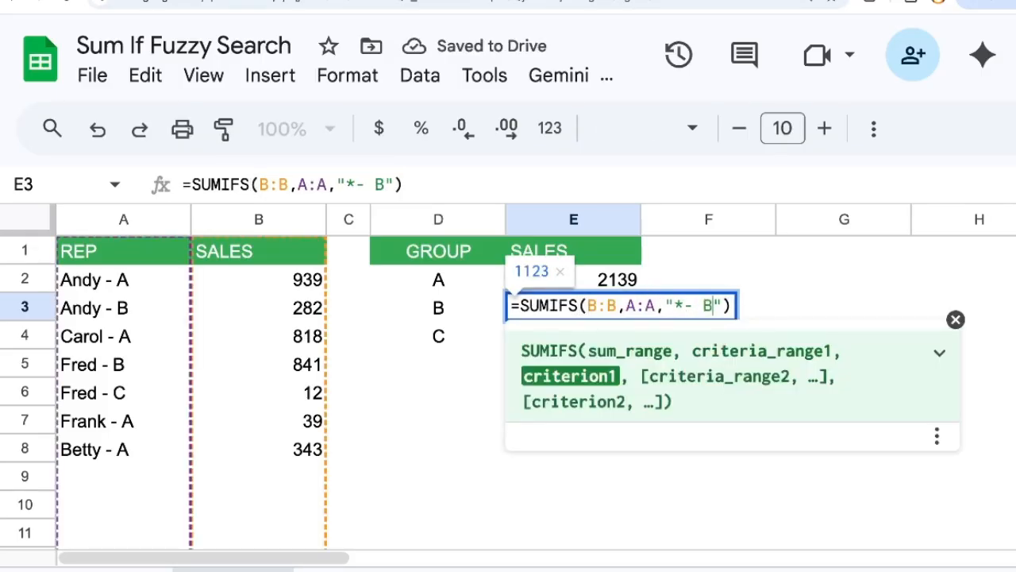
{"action": "key", "text": "Return"}
Step: Copy E3's formula into E4 and set the copy's criterion to "*- C"
{"action": "double_click", "coordinate": [582, 334]}
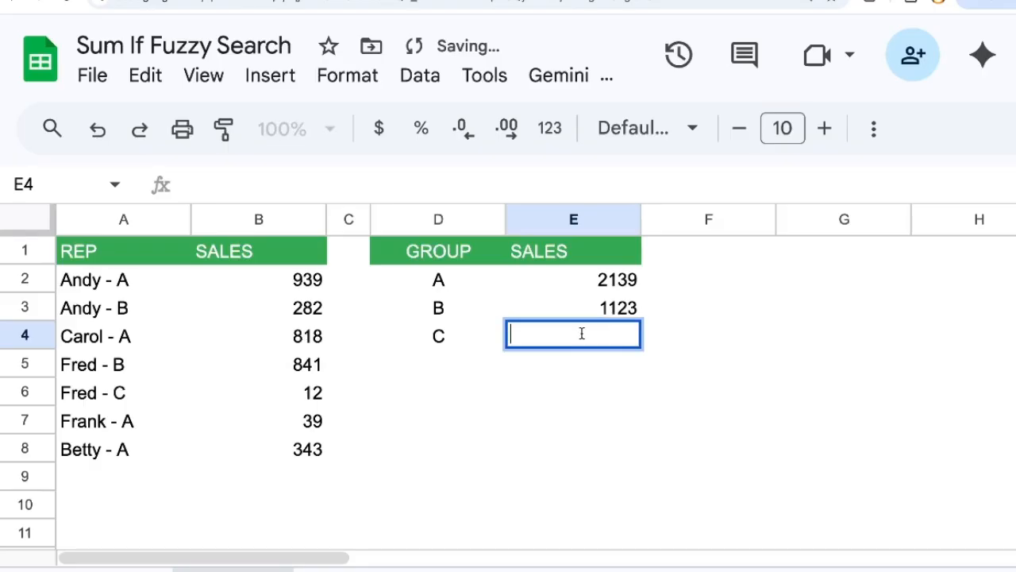
{"action": "left_click", "coordinate": [585, 306]}
{"action": "key", "text": "ctrl+c"}
{"action": "key", "text": "Down"}
{"action": "key", "text": "ctrl+v"}
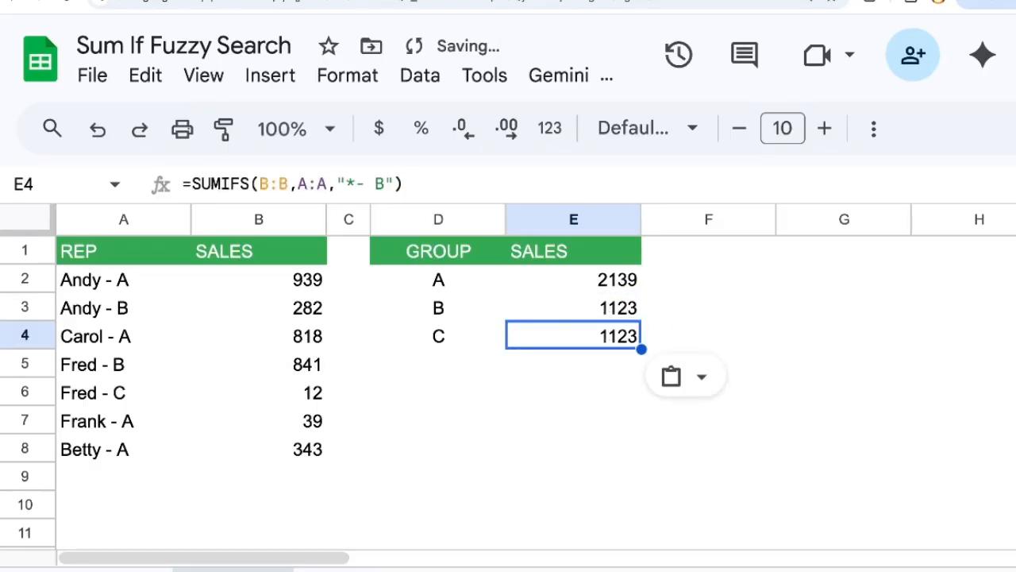
{"action": "double_click", "coordinate": [380, 184]}
{"action": "type", "text": "C"}
{"action": "key", "text": "Return"}
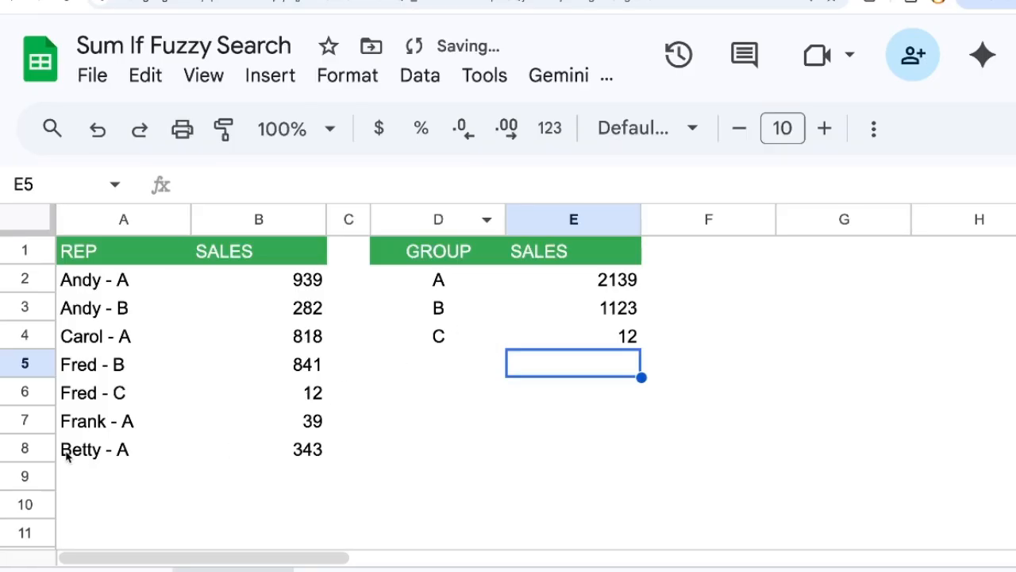
Step: Check the source entries behind the group totals by selecting group C's row A6:B6 and group A's sales in B2, B4, B7 and B8
{"action": "left_click_drag", "start_coordinate": [93, 389], "coordinate": [300, 399]}
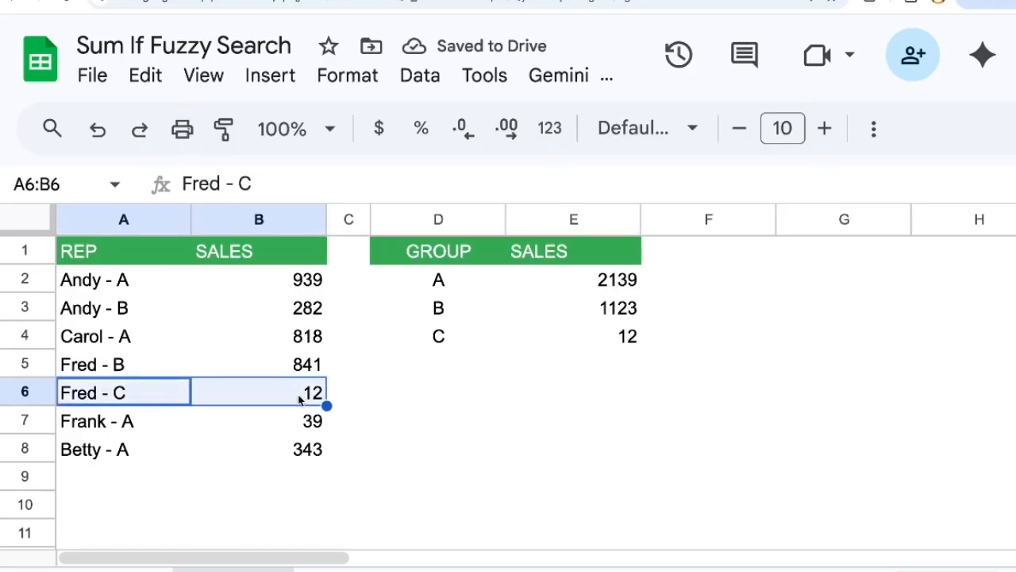
{"action": "left_click", "coordinate": [319, 287]}
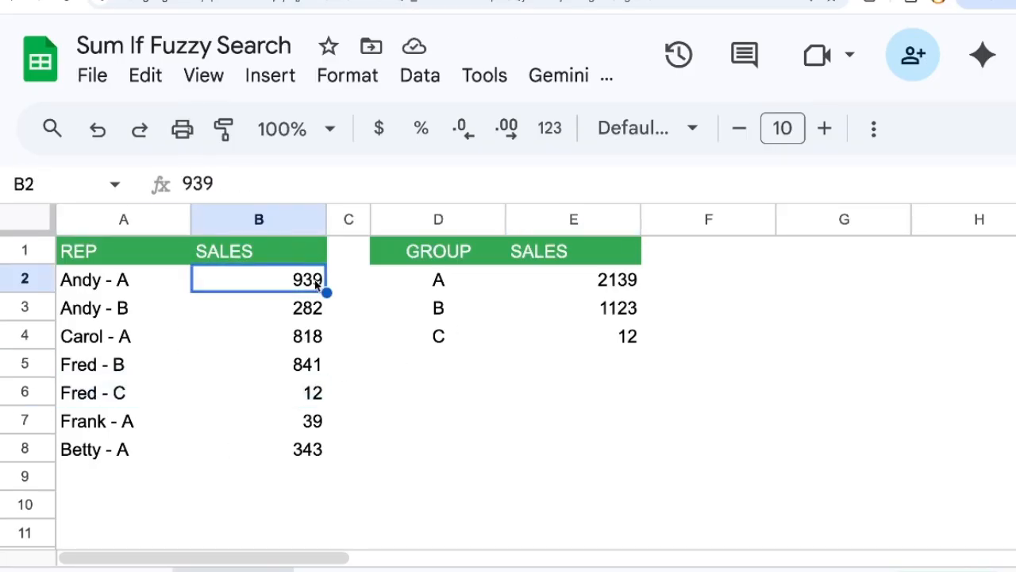
{"action": "left_click", "coordinate": [299, 348], "text": "ctrl"}
{"action": "left_click", "coordinate": [300, 426], "text": "ctrl"}
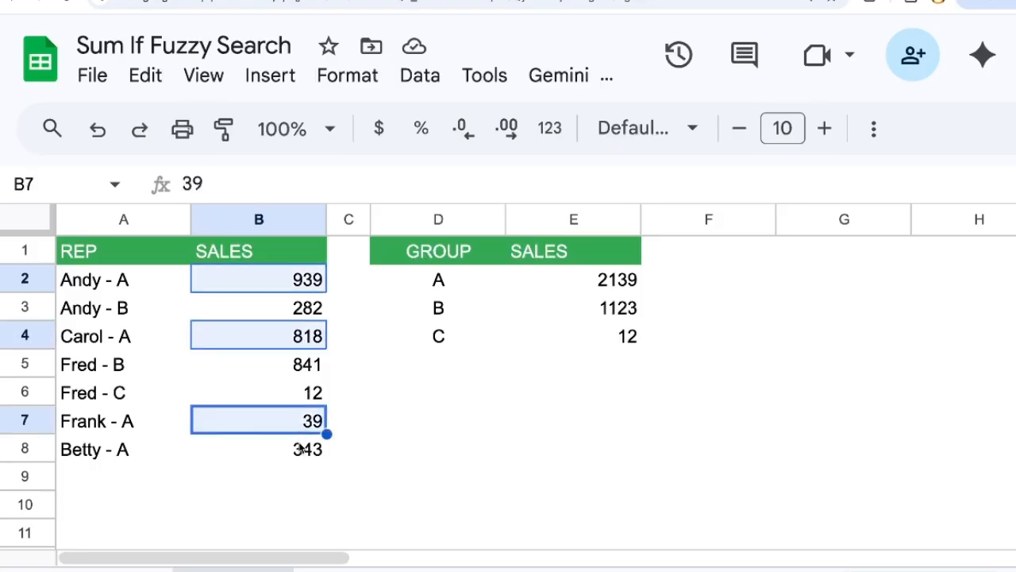
{"action": "left_click", "coordinate": [300, 447], "text": "shift"}
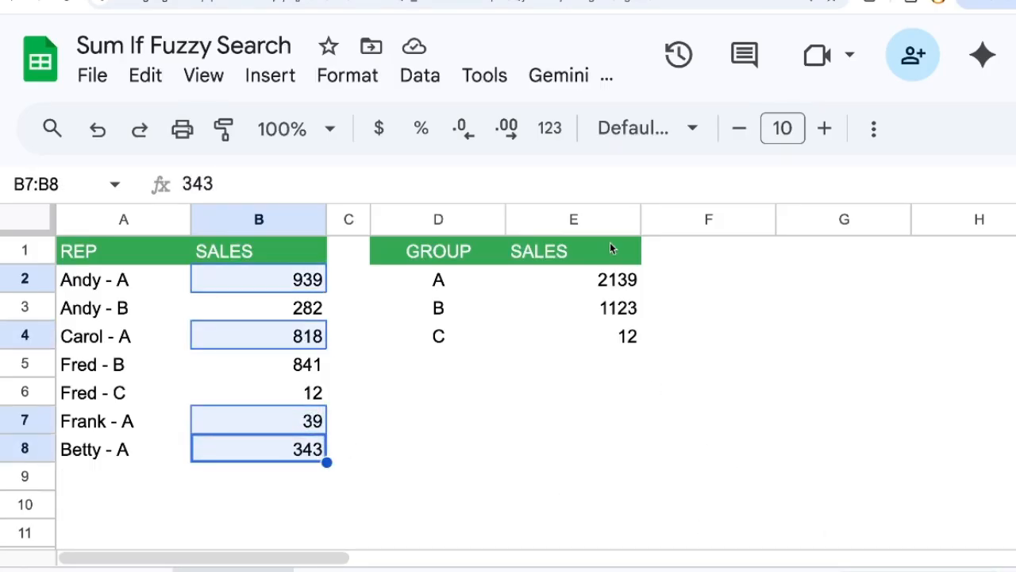
Step: Replace the fixed letter A in E2's criterion with a reference to the group cell, making it "*- "&D2
{"action": "left_click", "coordinate": [613, 280]}
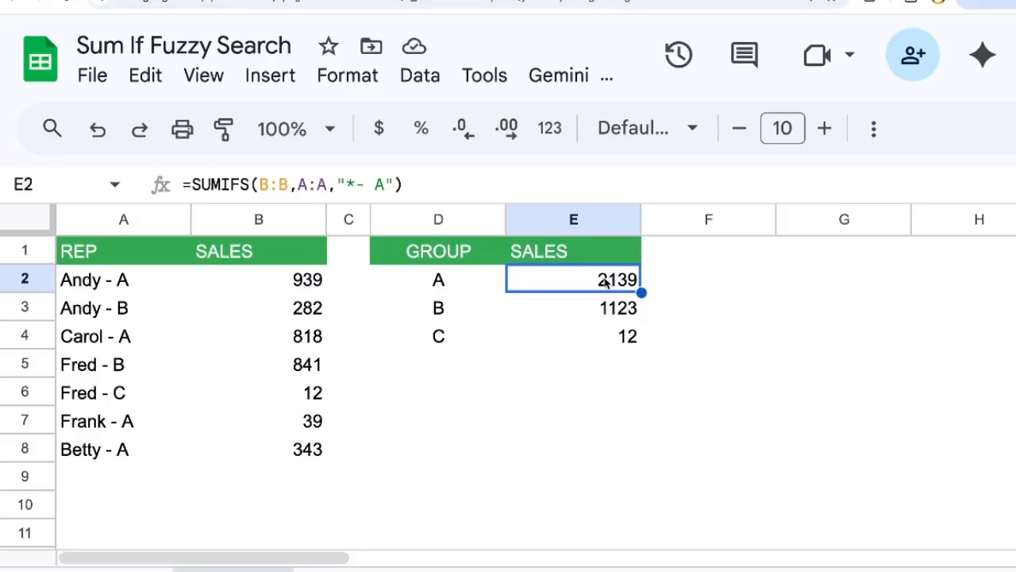
{"action": "double_click", "coordinate": [603, 282]}
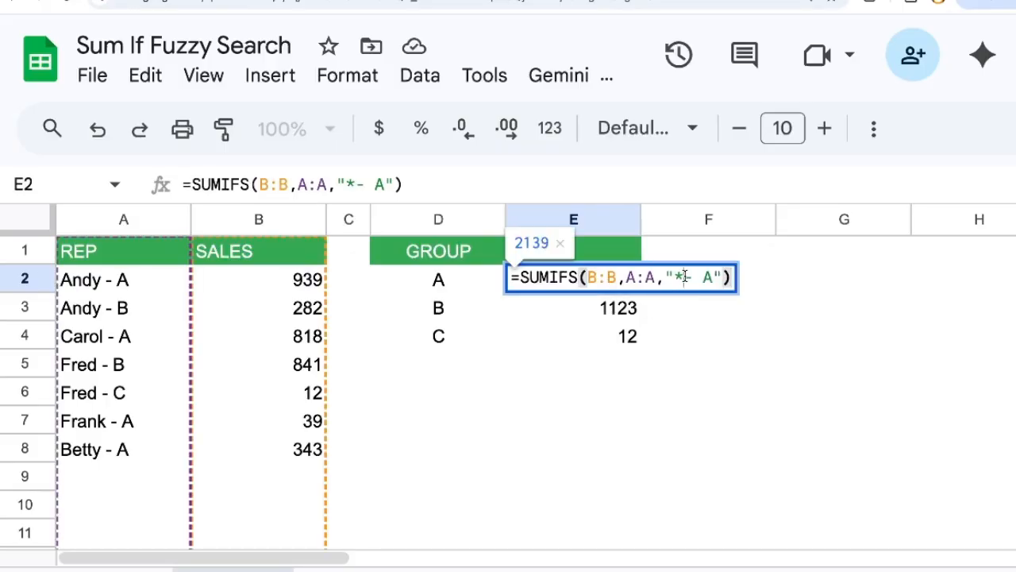
{"action": "left_click_drag", "start_coordinate": [683, 276], "coordinate": [713, 277]}
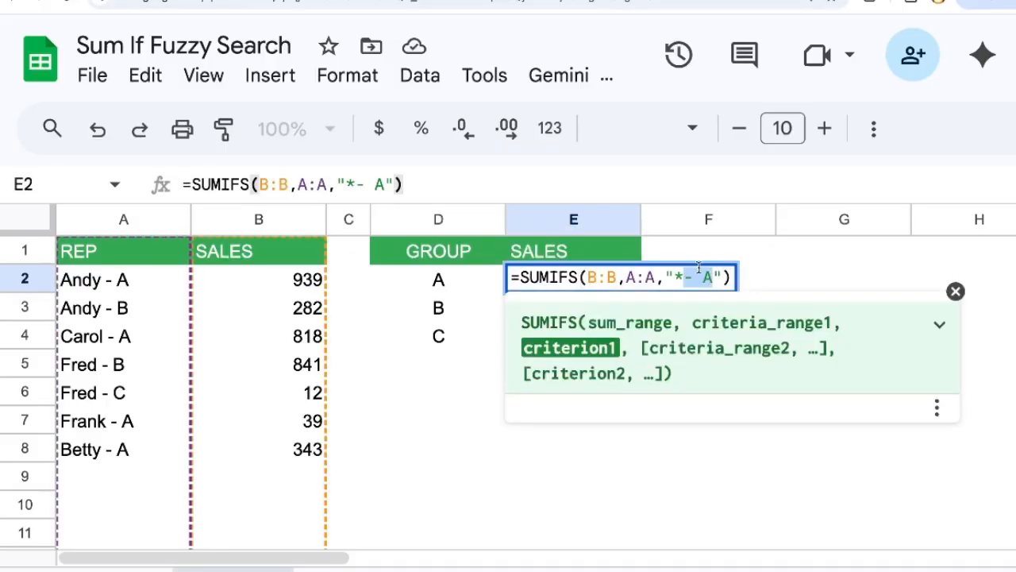
{"action": "left_click", "coordinate": [712, 277]}
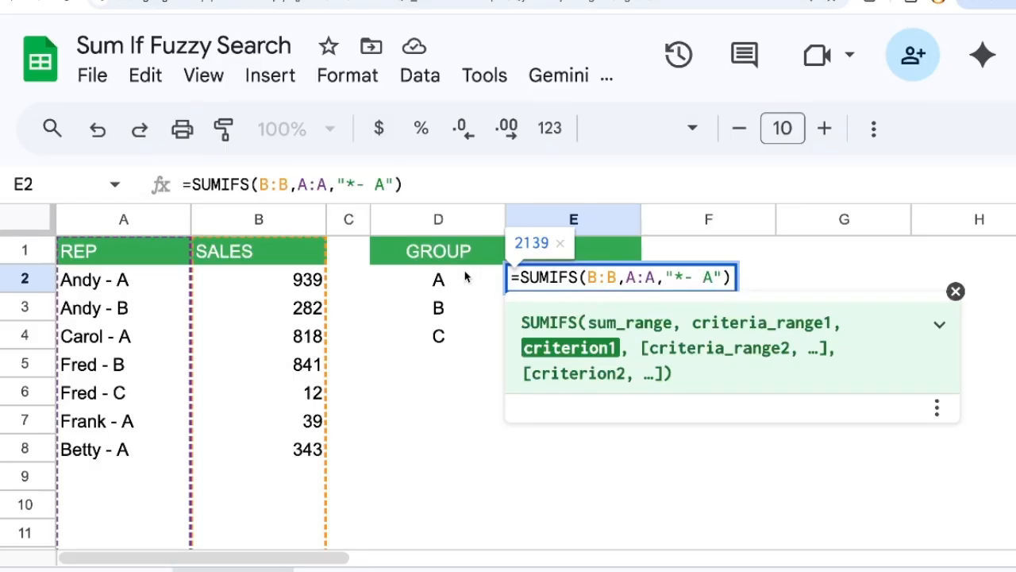
{"action": "key", "text": "BackSpace"}
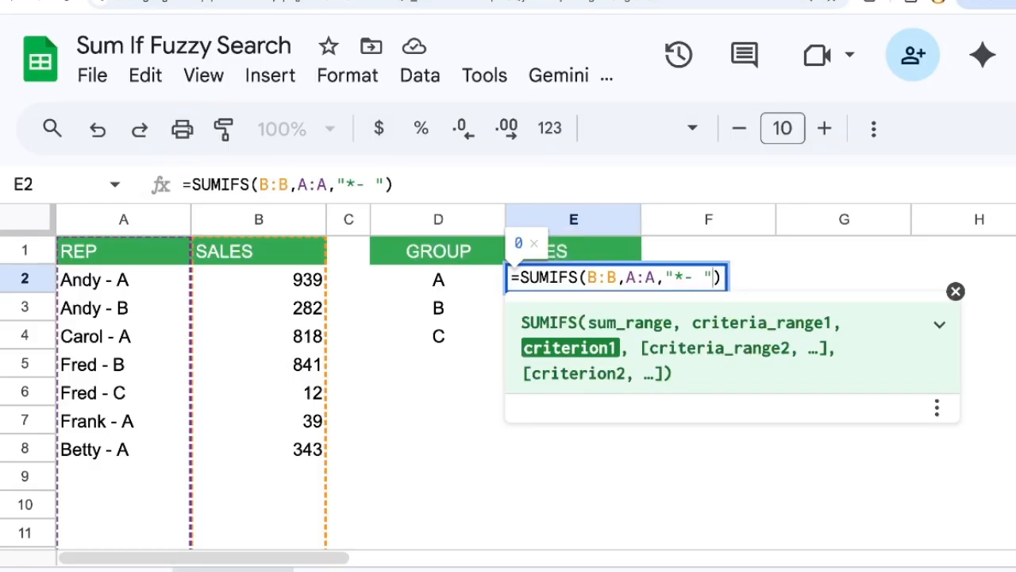
{"action": "type", "text": "&"}
{"action": "left_click", "coordinate": [447, 281]}
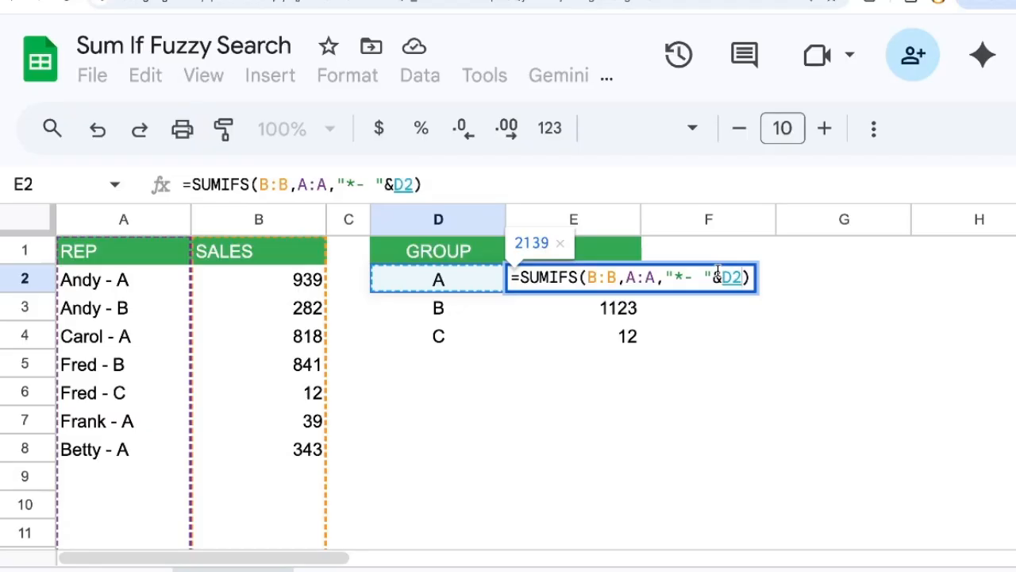
{"action": "key", "text": "Return"}
Step: Copy E2's formula down to E4 so that it refers to group C's cell D4
{"action": "key", "text": "Up"}
{"action": "key", "text": "ctrl+c"}
{"action": "key", "text": "Down"}
{"action": "key", "text": "Down"}
{"action": "key", "text": "ctrl+v"}
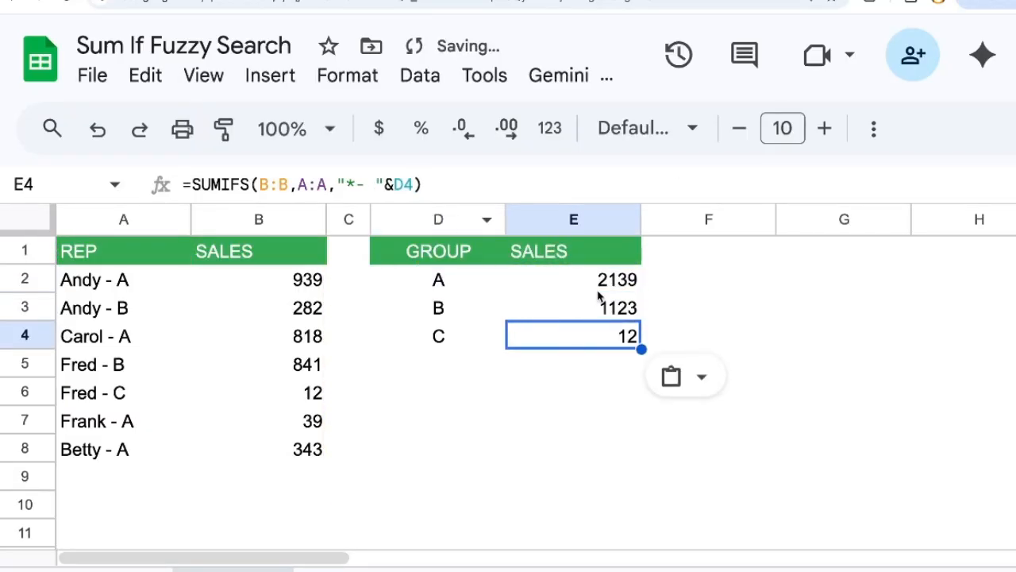
Step: Shorten the criterion in E2:E4 to the wildcard alone plus the group cell, as in "*"&D2 for group A
{"action": "left_click_drag", "start_coordinate": [355, 184], "coordinate": [377, 184]}
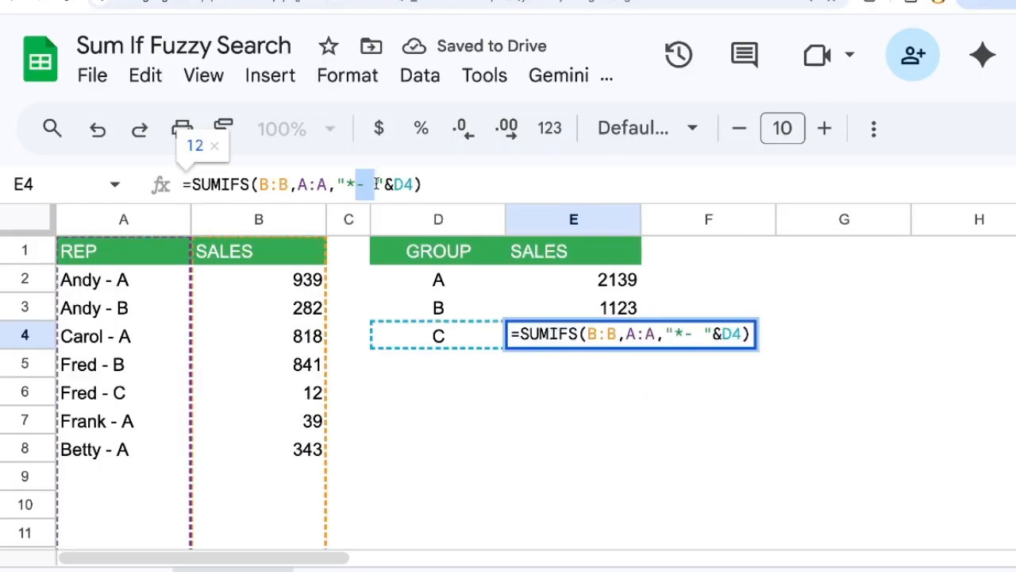
{"action": "key", "text": "BackSpace"}
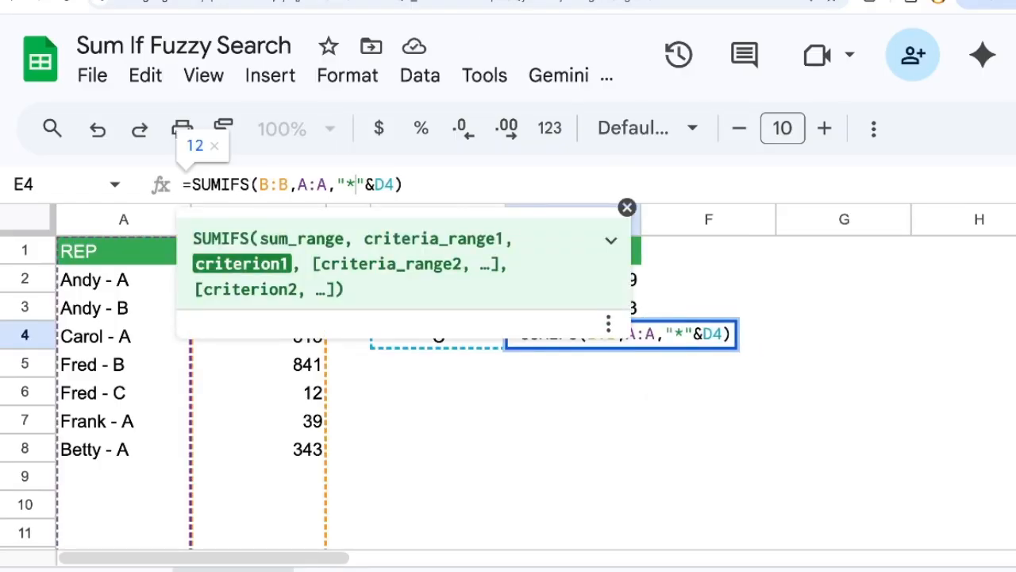
{"action": "key", "text": "Return"}
{"action": "key", "text": "Up"}
{"action": "key", "text": "Up"}
{"action": "key", "text": "Up"}
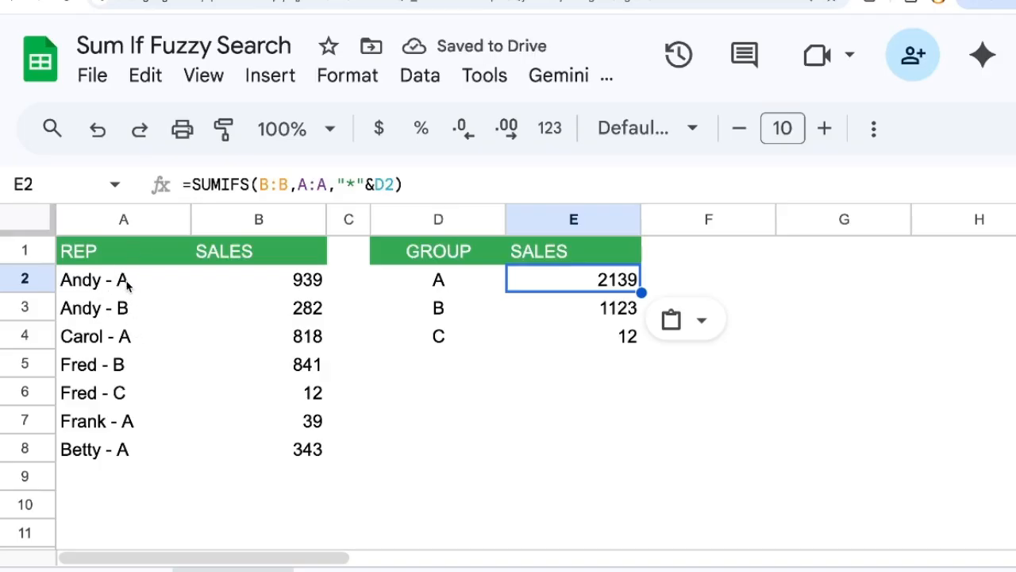
Step: Add a test entry in row 9 with a rep first name ending in "a", no group suffix, and sales of 343
{"action": "left_click_drag", "start_coordinate": [127, 287], "coordinate": [141, 448]}
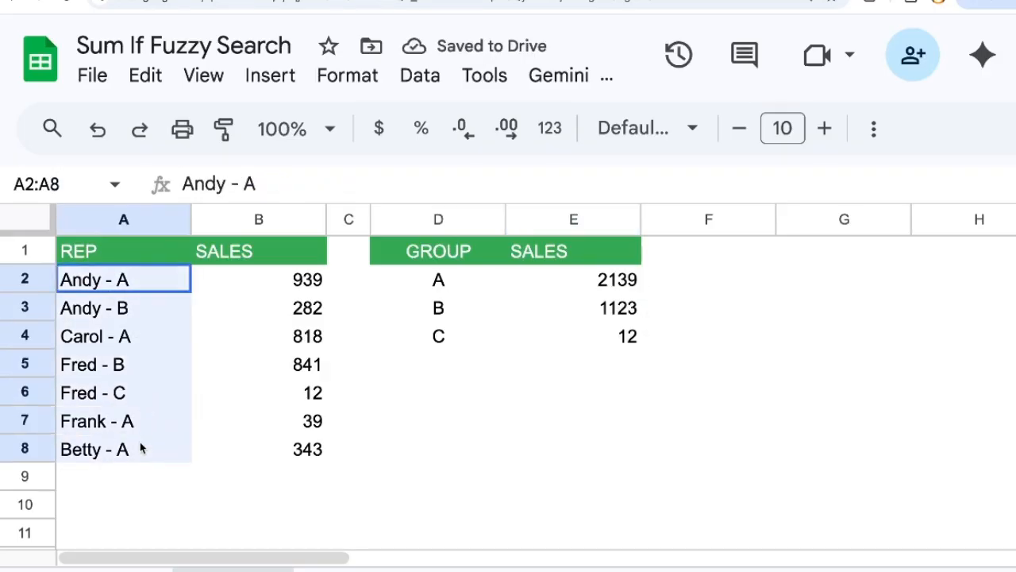
{"action": "left_click_drag", "start_coordinate": [439, 280], "coordinate": [447, 331]}
{"action": "left_click", "coordinate": [99, 470]}
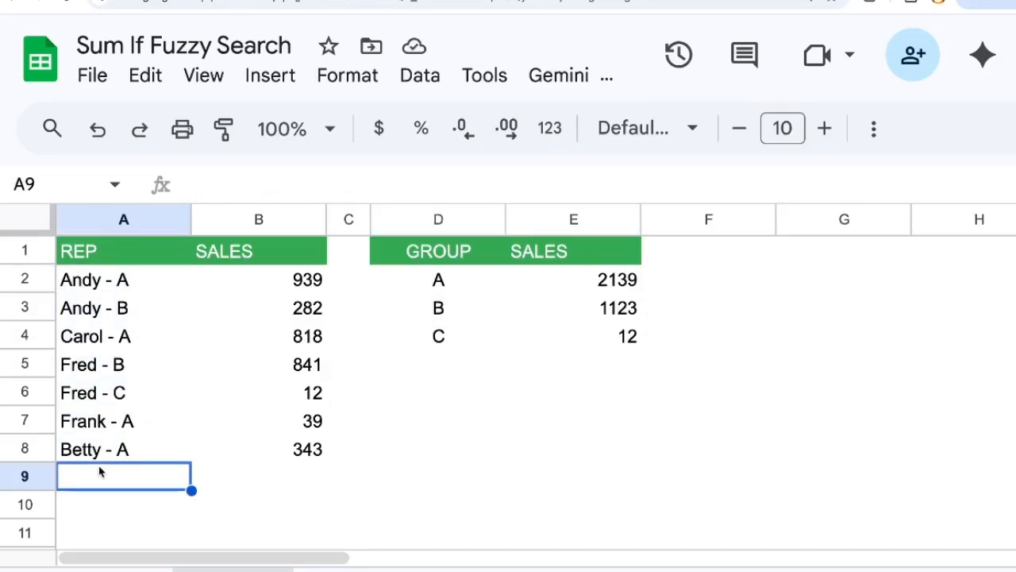
{"action": "type", "text": "Freda"}
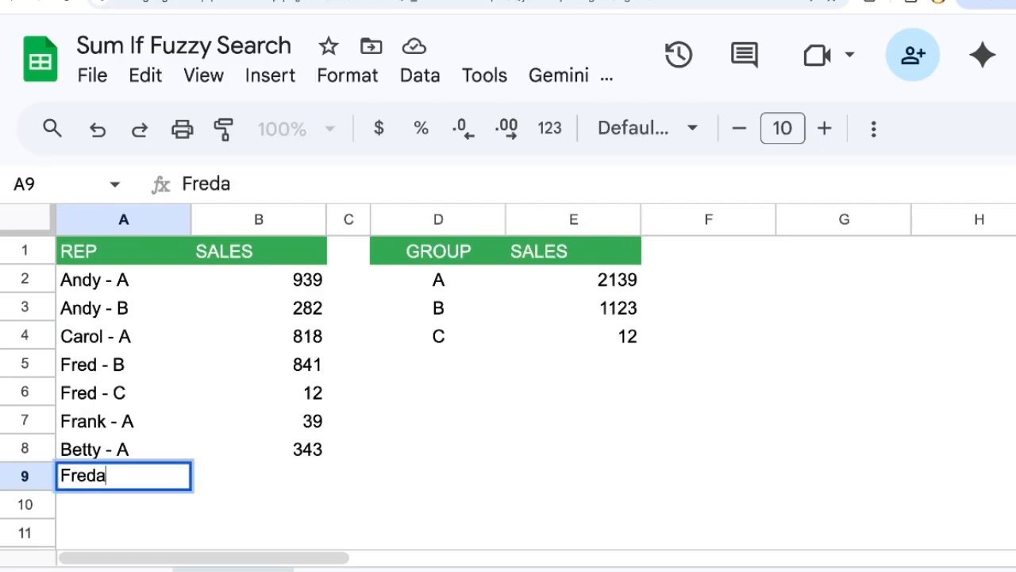
{"action": "key", "text": "Tab"}
{"action": "key", "text": "ctrl+v"}
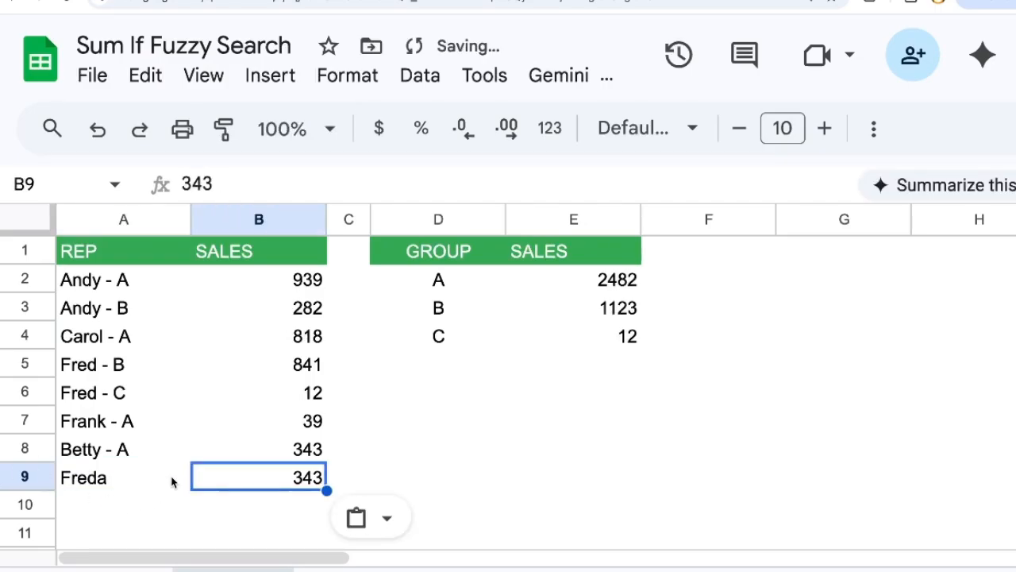
Step: Restore the hyphen and space in E2's criterion, making it "*- "&D2, and copy the formula down to E4
{"action": "left_click", "coordinate": [441, 308]}
{"action": "left_click", "coordinate": [472, 281]}
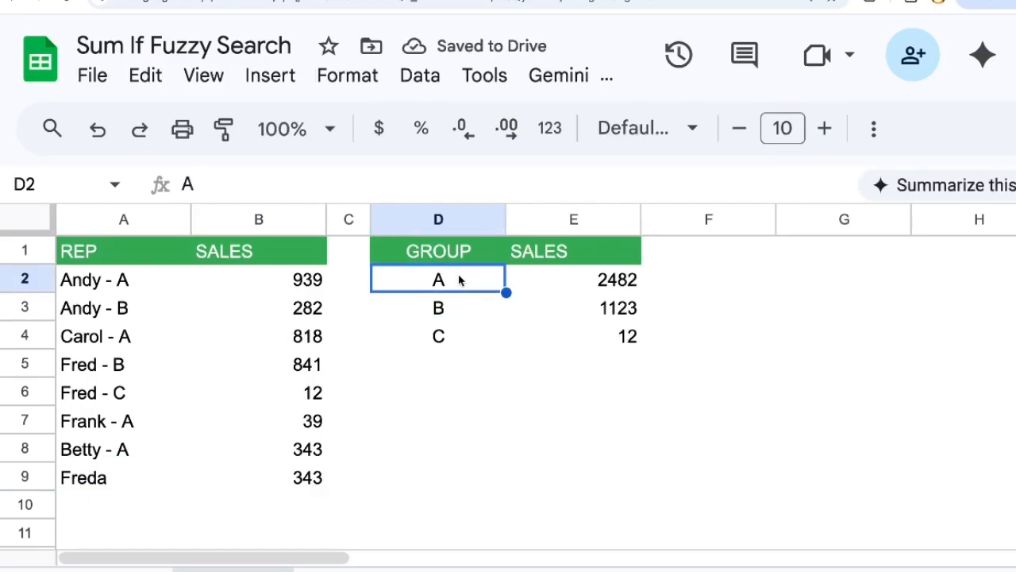
{"action": "double_click", "coordinate": [601, 279]}
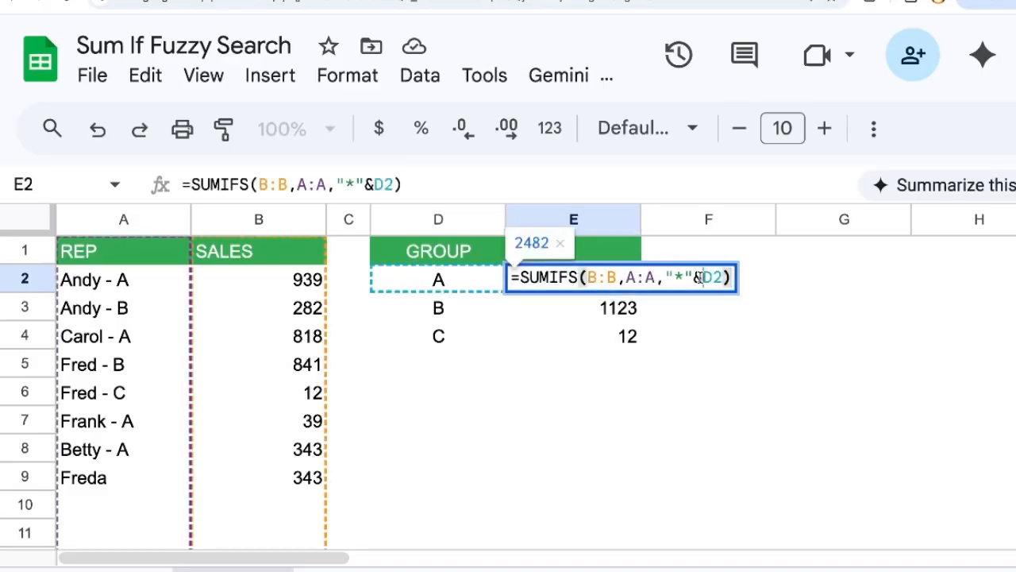
{"action": "left_click", "coordinate": [702, 276]}
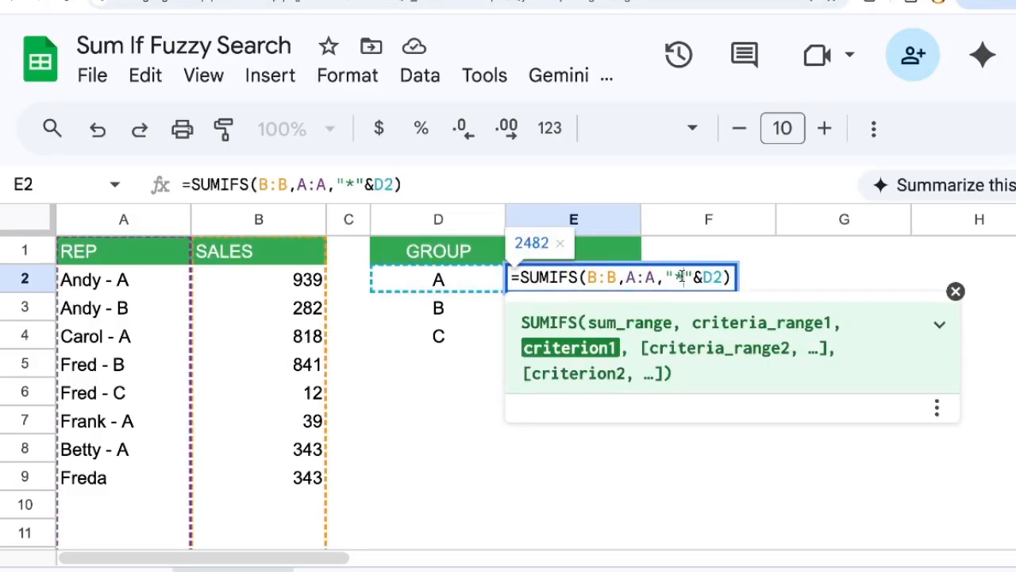
{"action": "type", "text": "-"}
{"action": "key", "text": "Return"}
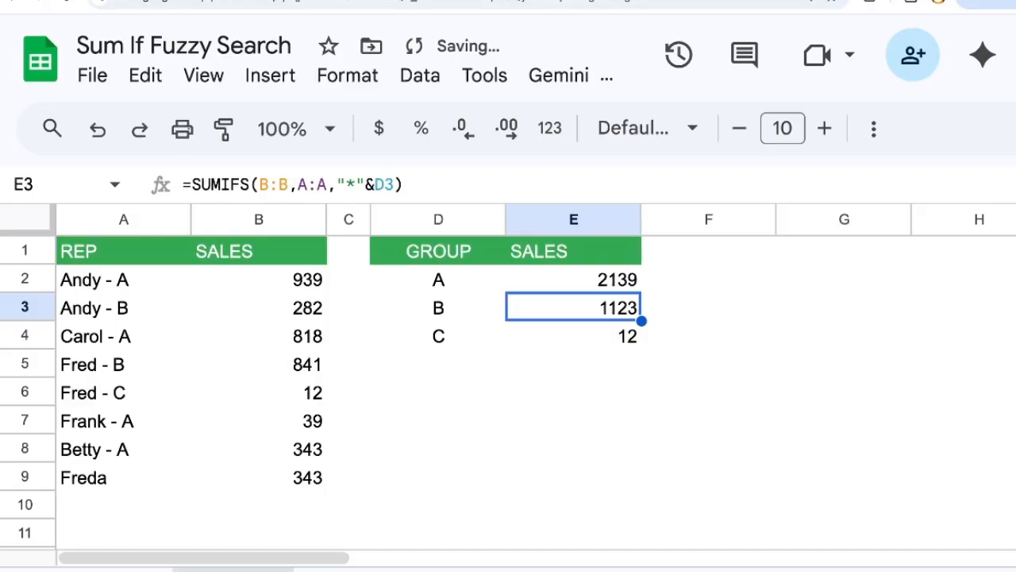
{"action": "key", "text": "Down"}
{"action": "key", "text": "ctrl+v"}
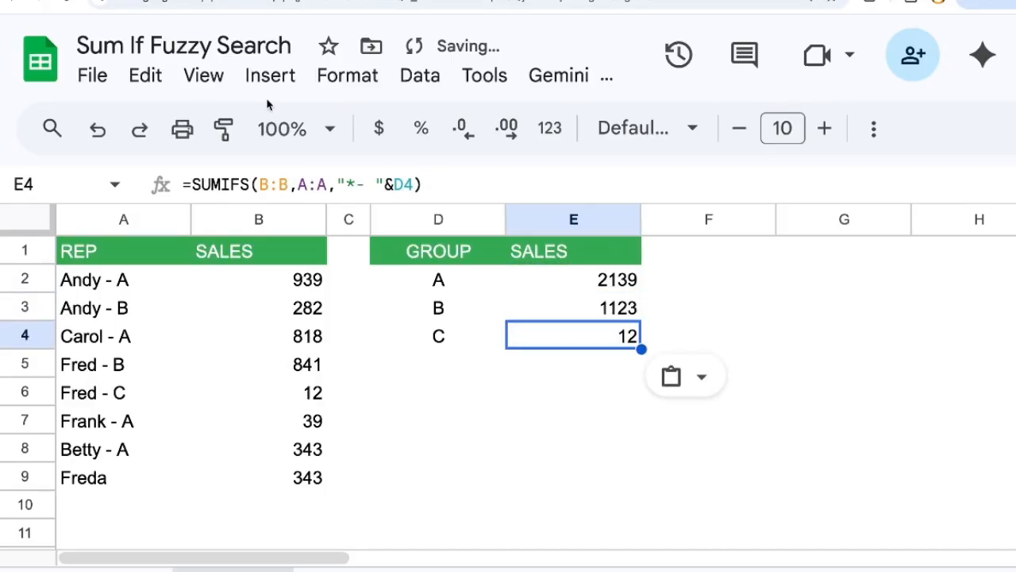